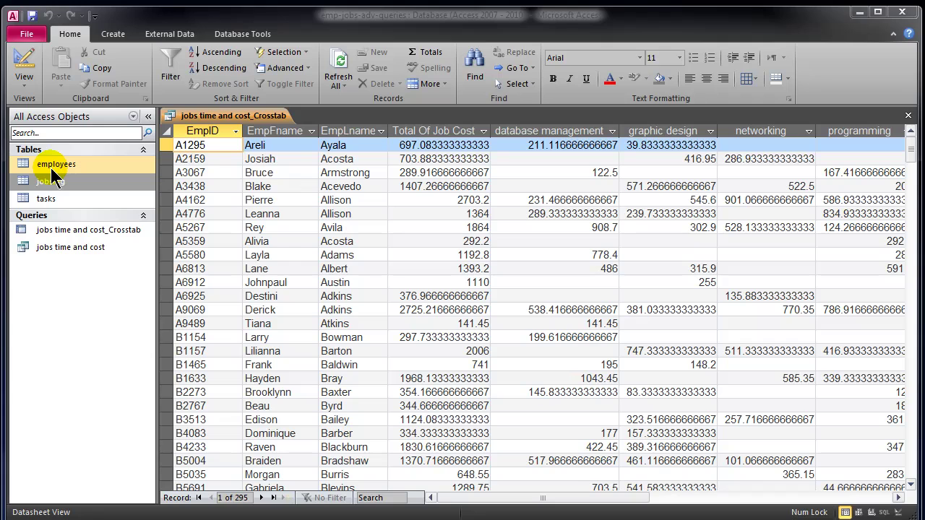
# Close the jobs time and cost_Crosstab query, and view the records in the tasks table before closing it
pyautogui.click(909, 116)
pyautogui.click(606, 420)
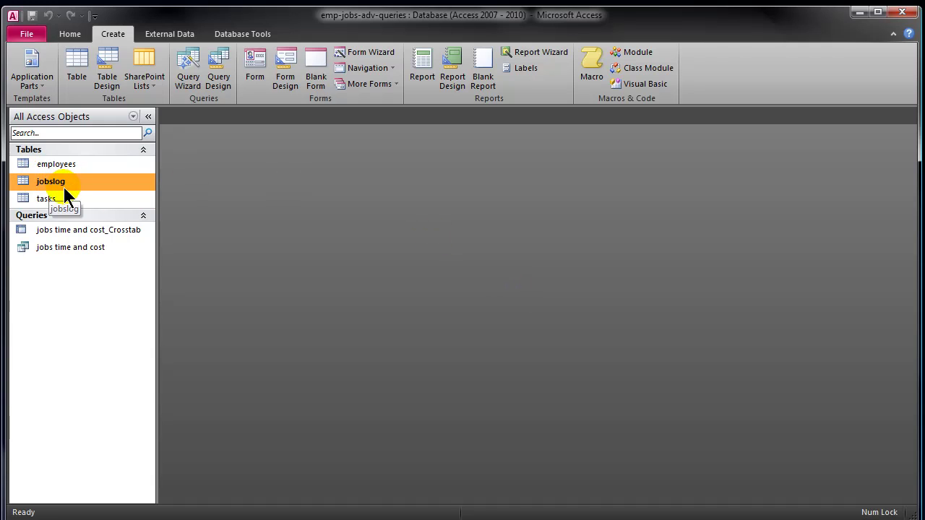
pyautogui.click(49, 201)
pyautogui.doubleClick(47, 200)
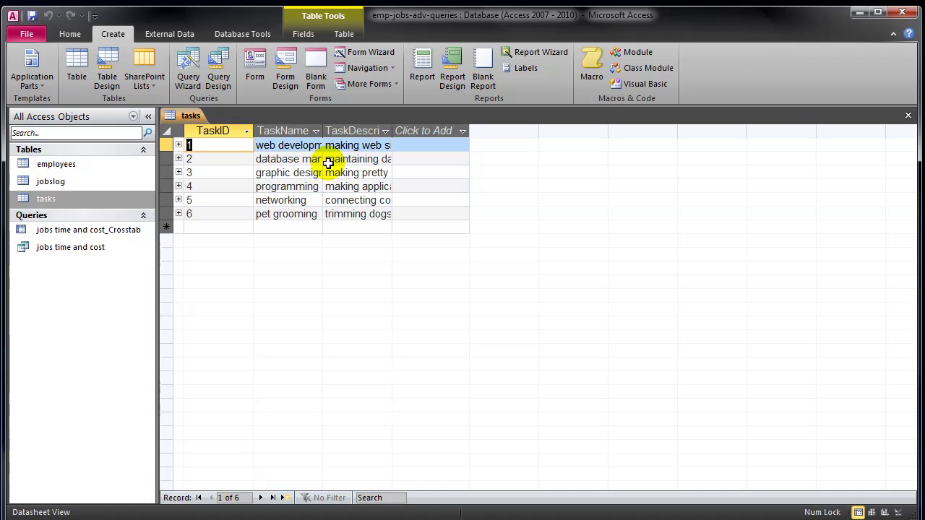
pyautogui.click(908, 116)
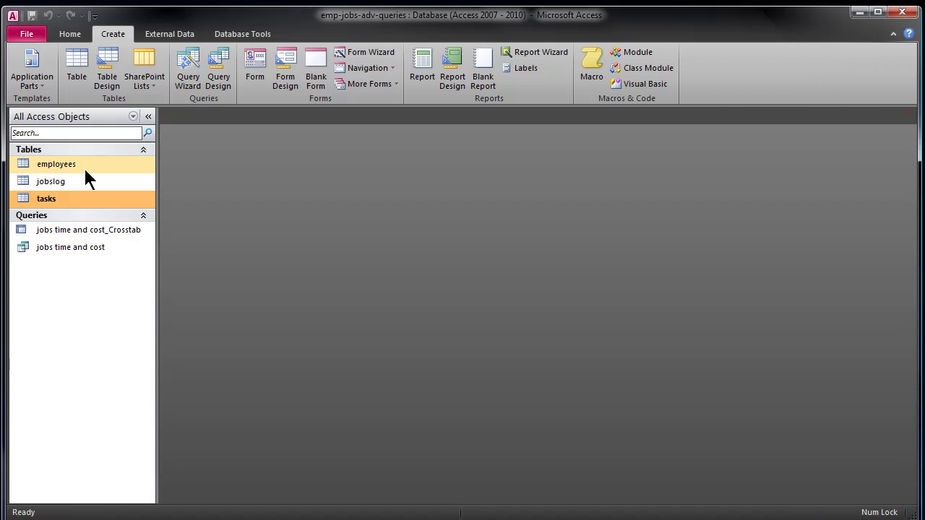
# Open the jobslog table to examine the start and end times of the first job, and close the table
pyautogui.doubleClick(48, 183)
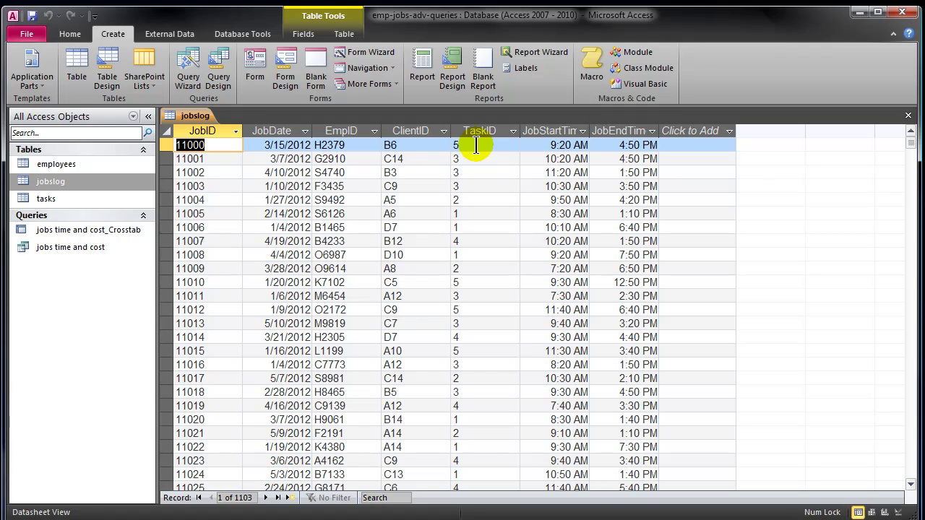
pyautogui.click(552, 147)
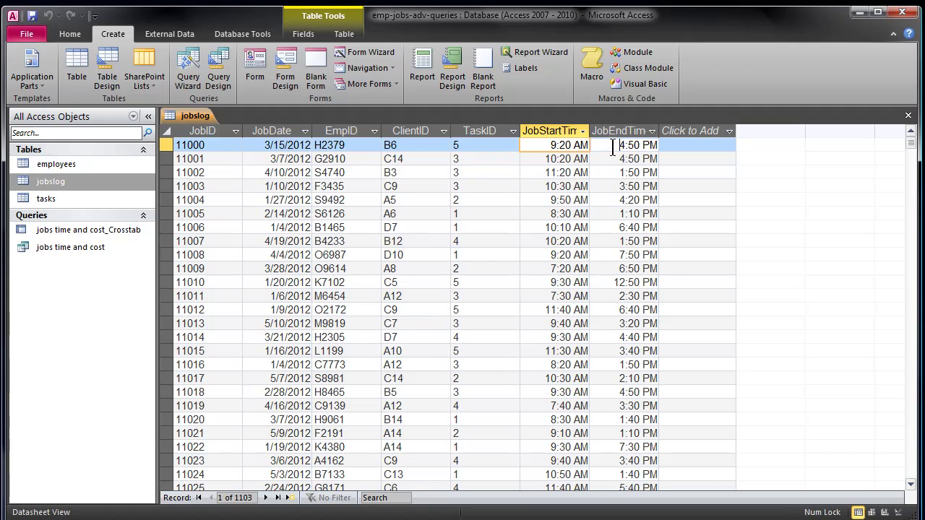
pyautogui.click(611, 147)
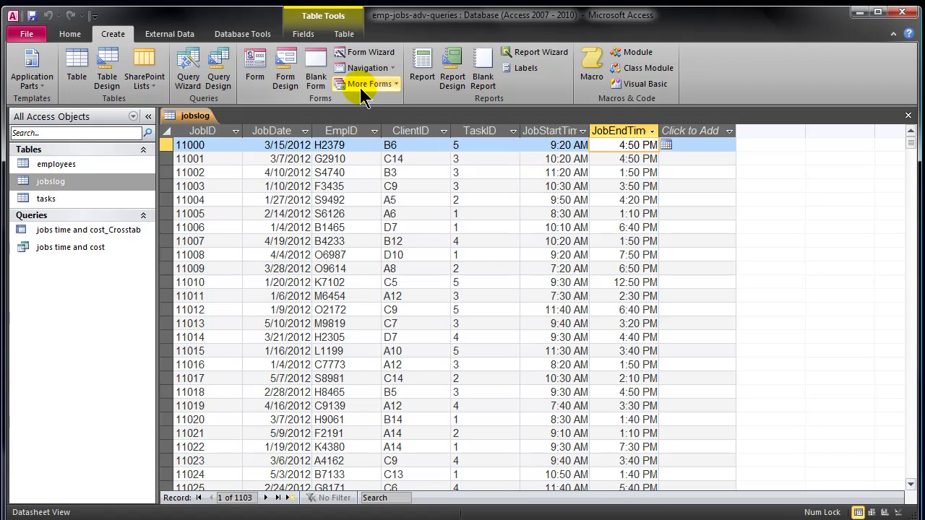
pyautogui.click(908, 115)
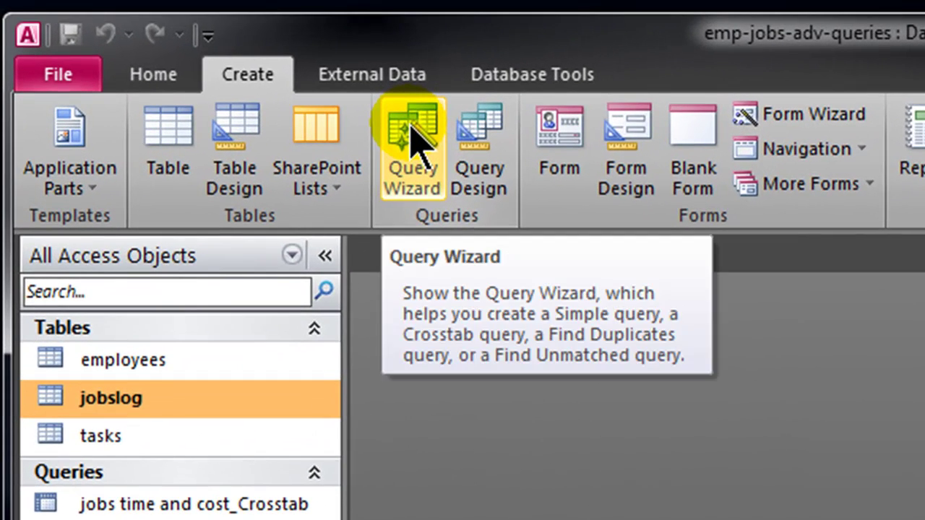
# Start a new query with the Find Duplicates Query Wizard and choose the jobslog table as its source
pyautogui.click(412, 129)
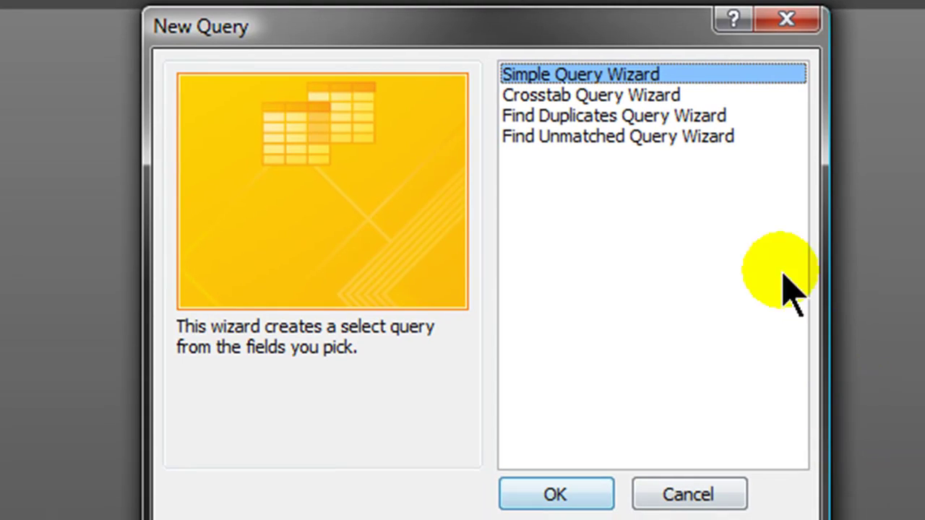
pyautogui.click(581, 127)
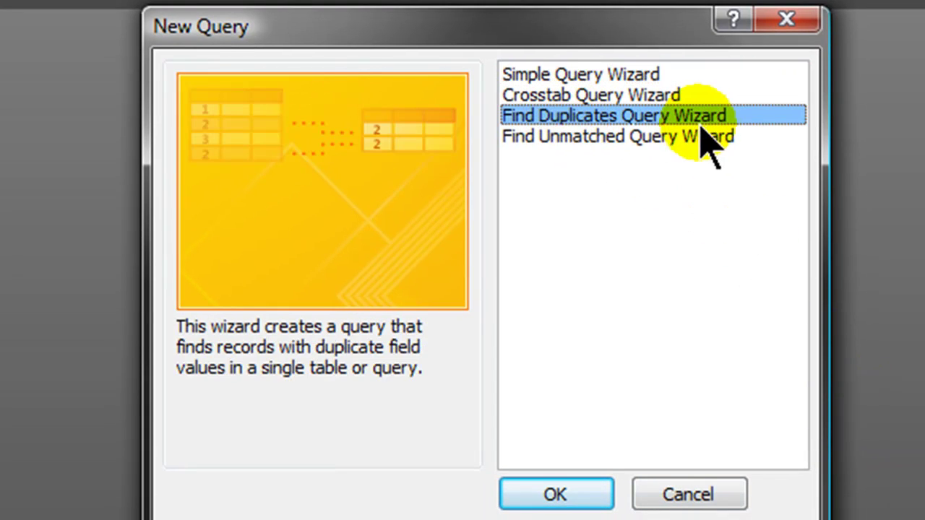
pyautogui.click(571, 495)
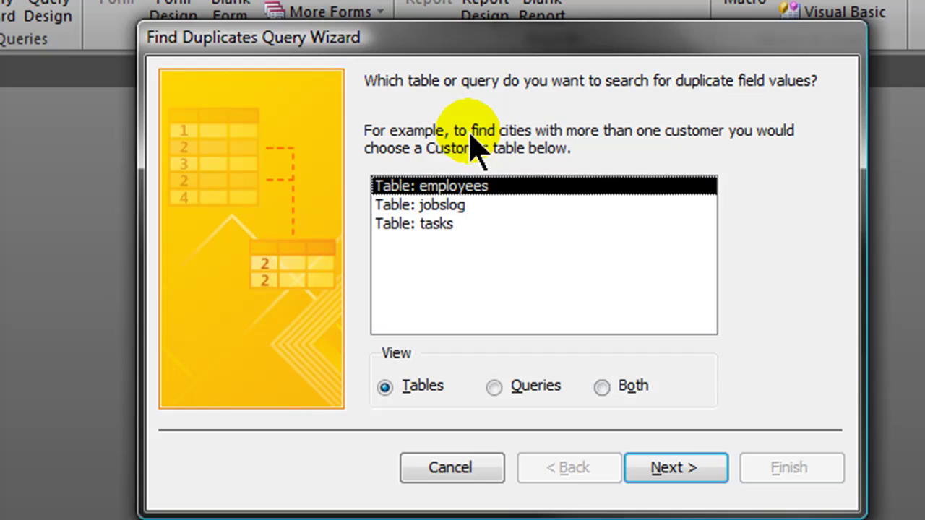
pyautogui.click(442, 207)
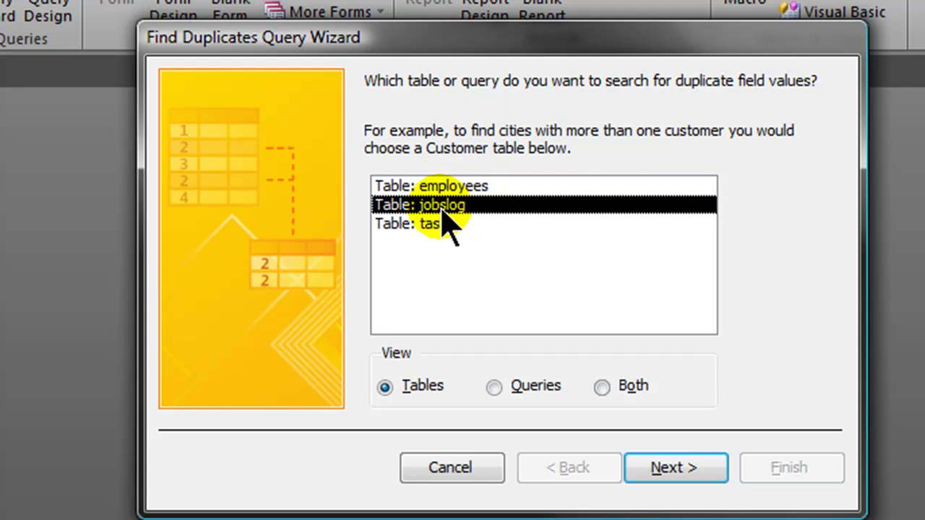
pyautogui.click(679, 467)
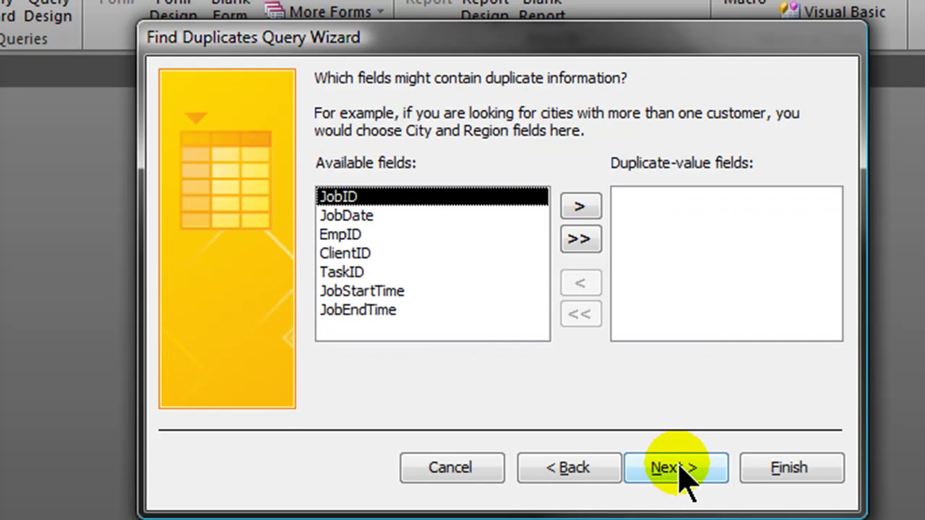
# Set JobDate and EmpID as the duplicate-value fields and continue to the additional fields
pyautogui.doubleClick(349, 217)
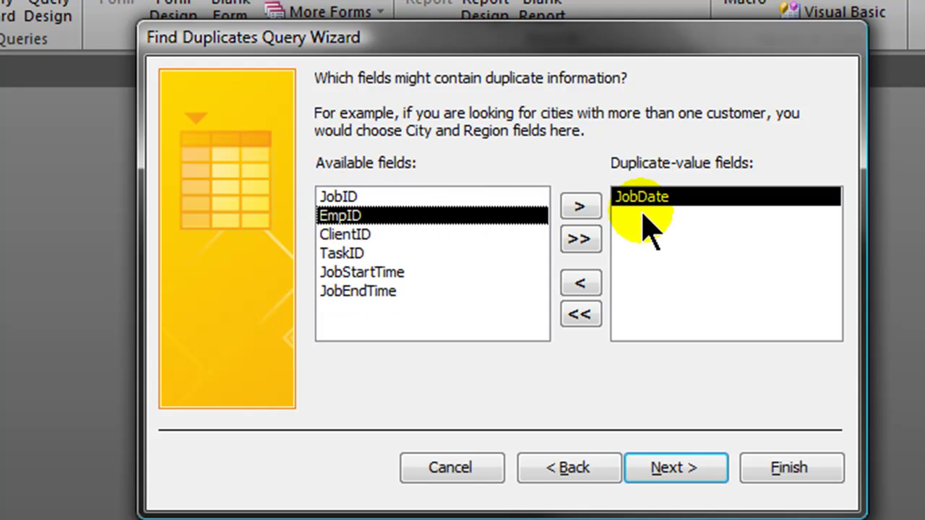
pyautogui.doubleClick(363, 216)
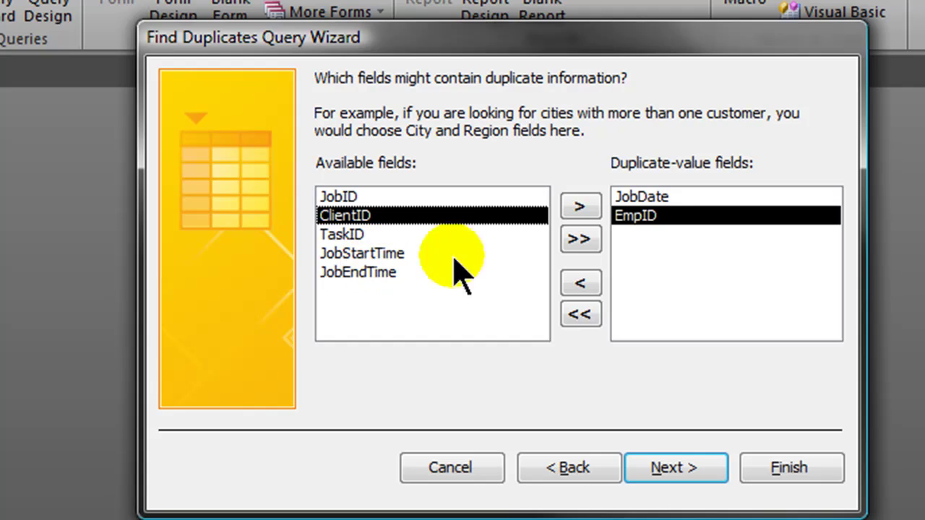
pyautogui.click(641, 197)
pyautogui.click(643, 216)
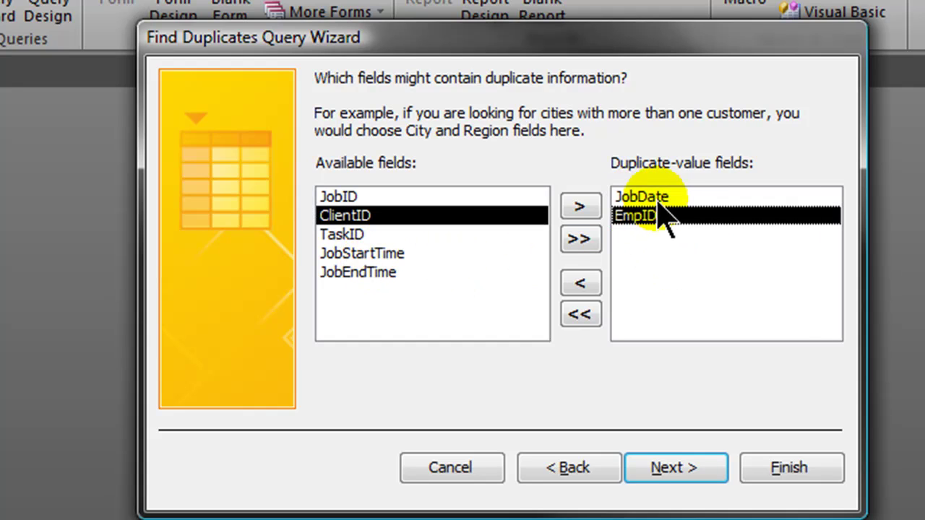
pyautogui.click(660, 198)
pyautogui.click(661, 215)
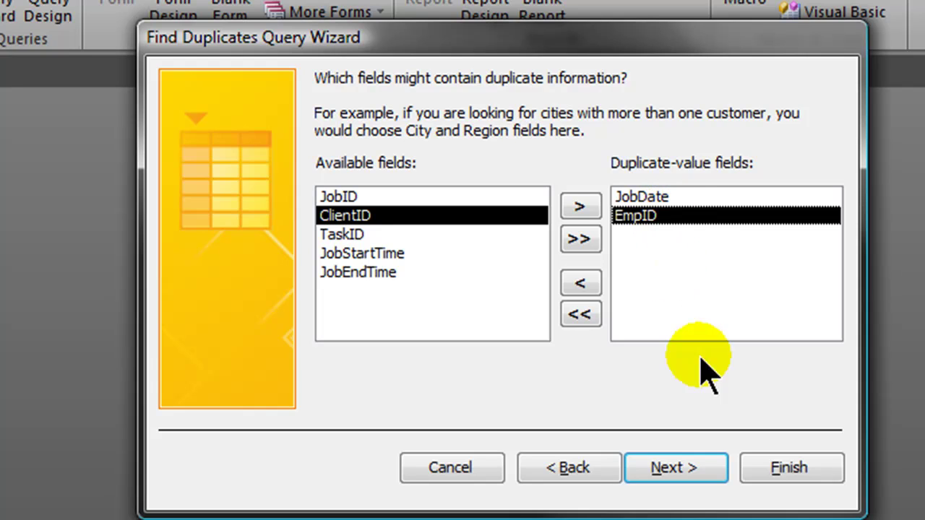
pyautogui.click(703, 477)
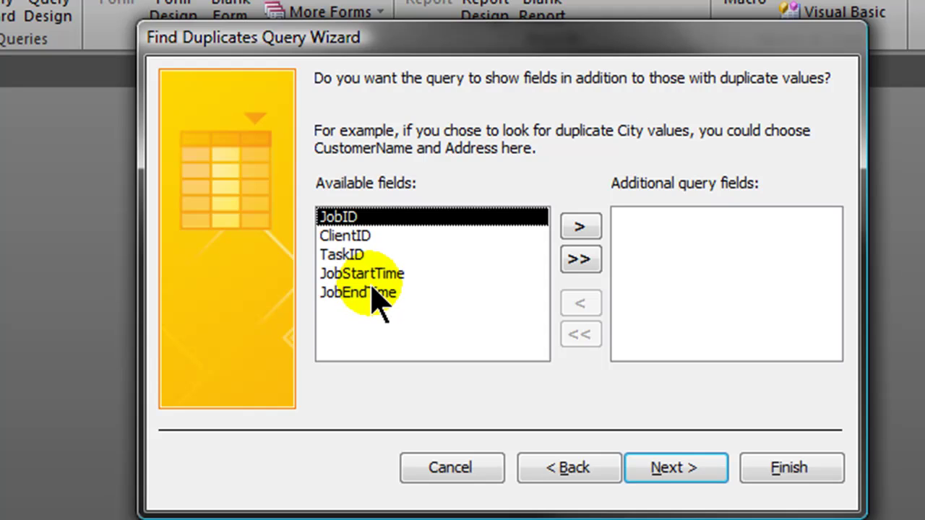
# Add ClientID, TaskID, JobStartTime and JobEndTime as additional query fields, and finish the query as Find duplicates for jobslog, viewing its results
pyautogui.doubleClick(360, 238)
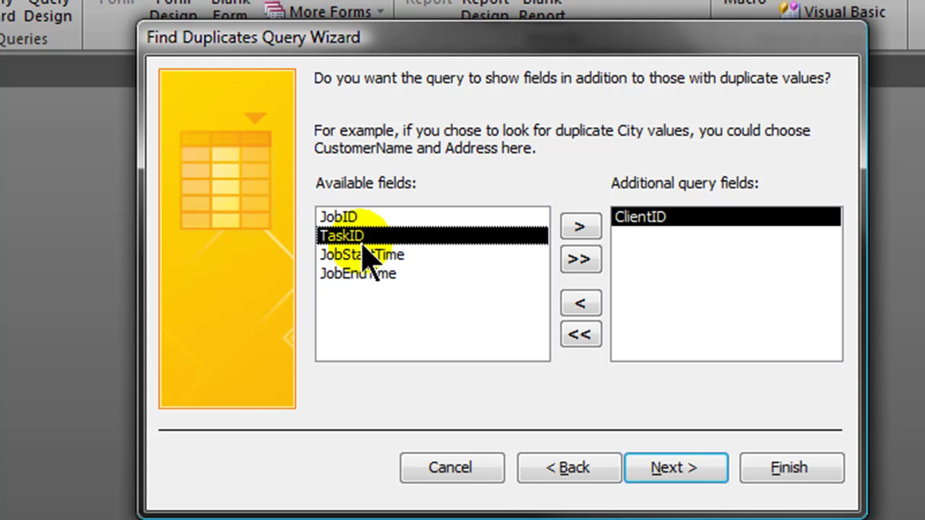
pyautogui.doubleClick(367, 244)
pyautogui.doubleClick(366, 243)
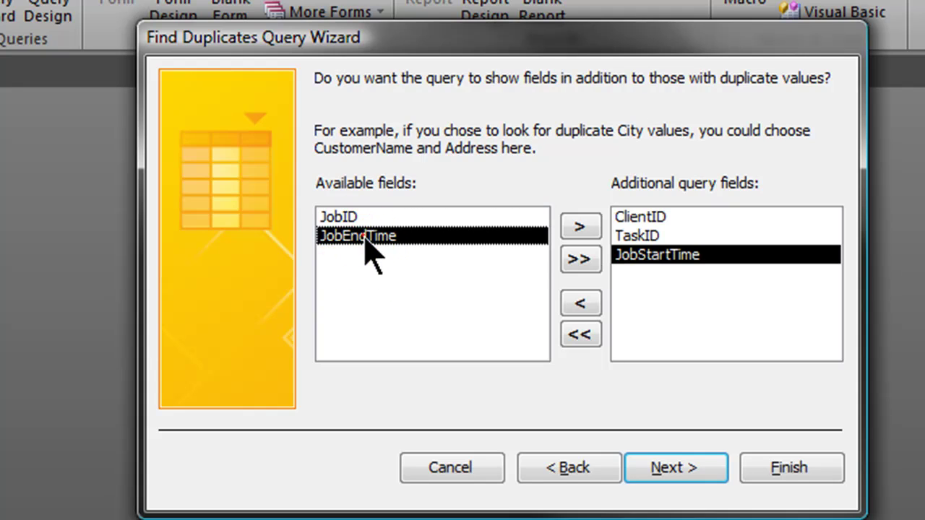
pyautogui.doubleClick(366, 243)
pyautogui.click(688, 471)
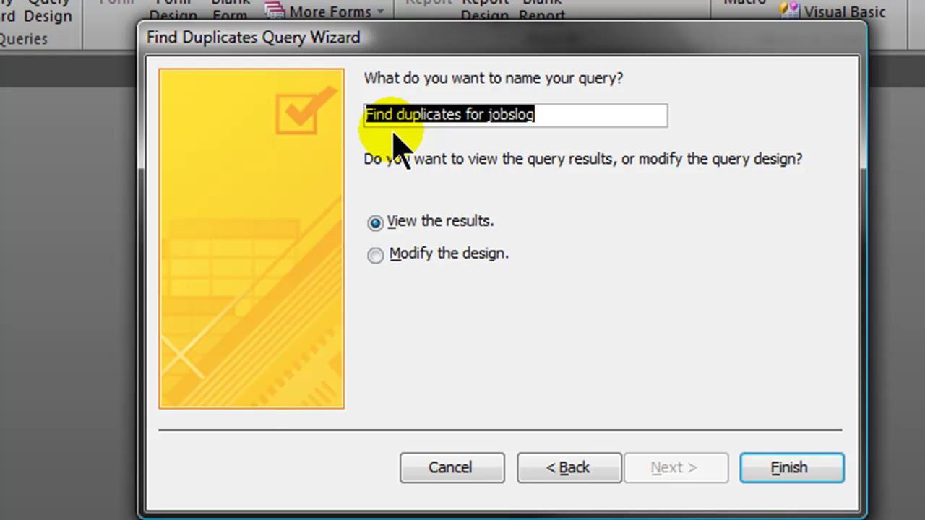
pyautogui.click(795, 473)
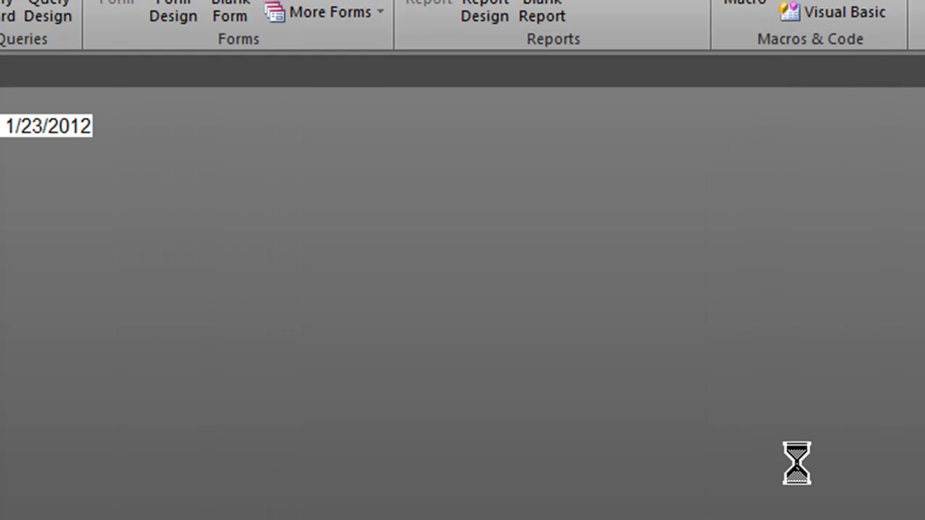
pyautogui.click(795, 465)
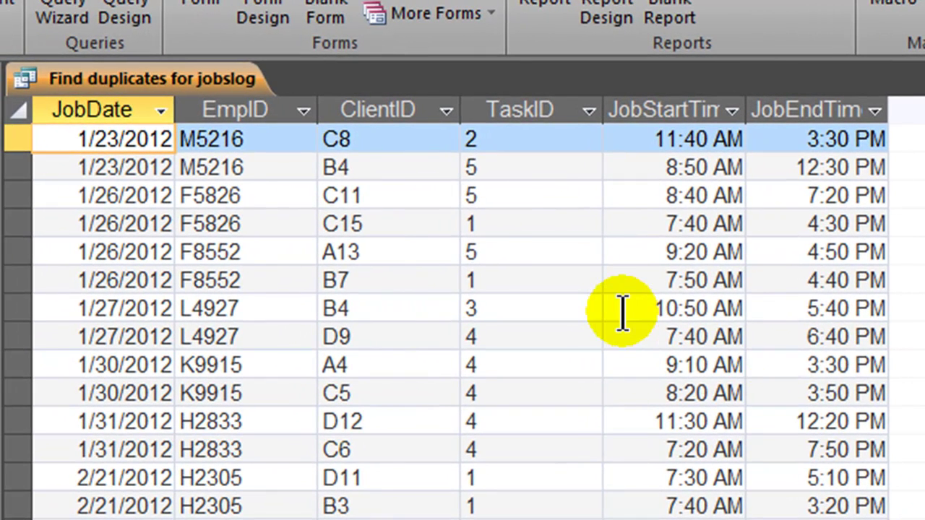
# Compare the employee IDs and the job start and end times of the first duplicate records in the query results
pyautogui.click(260, 218)
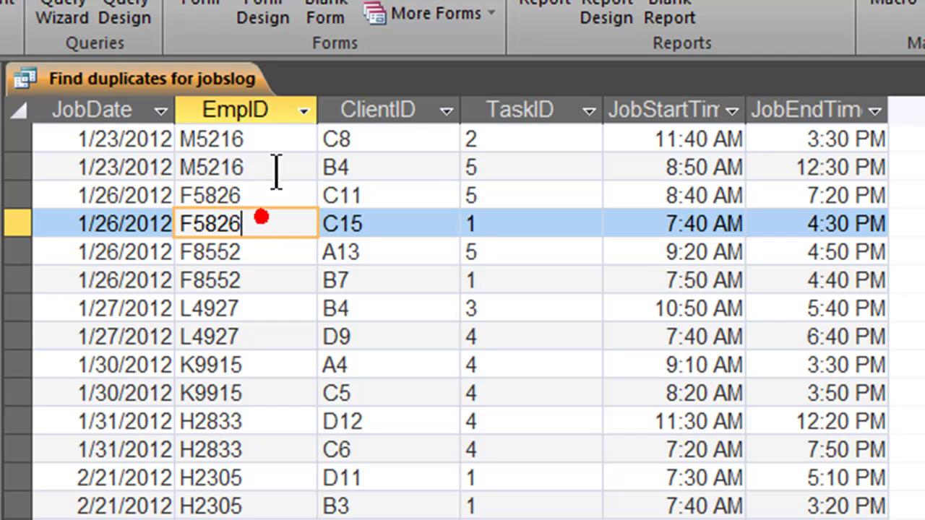
pyautogui.click(264, 139)
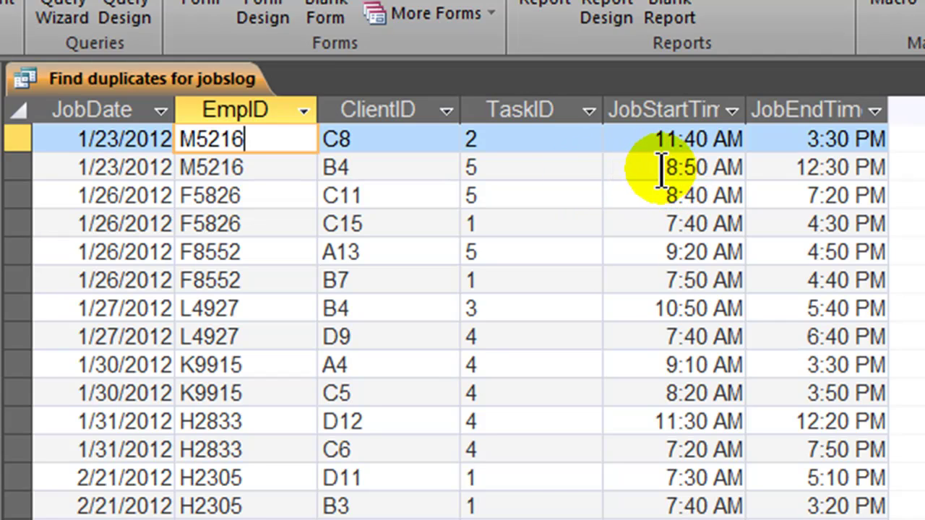
pyautogui.moveTo(664, 168); pyautogui.dragTo(744, 167)
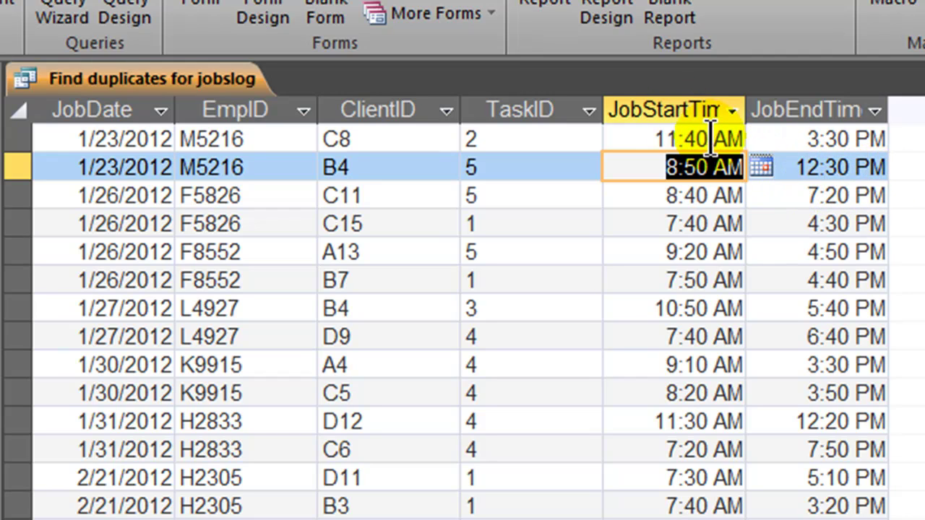
pyautogui.click(852, 195)
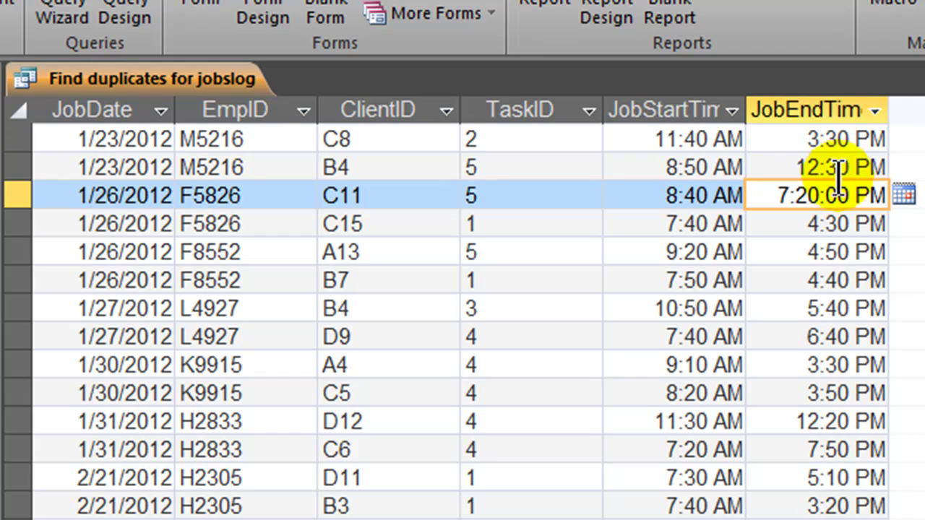
pyautogui.click(839, 168)
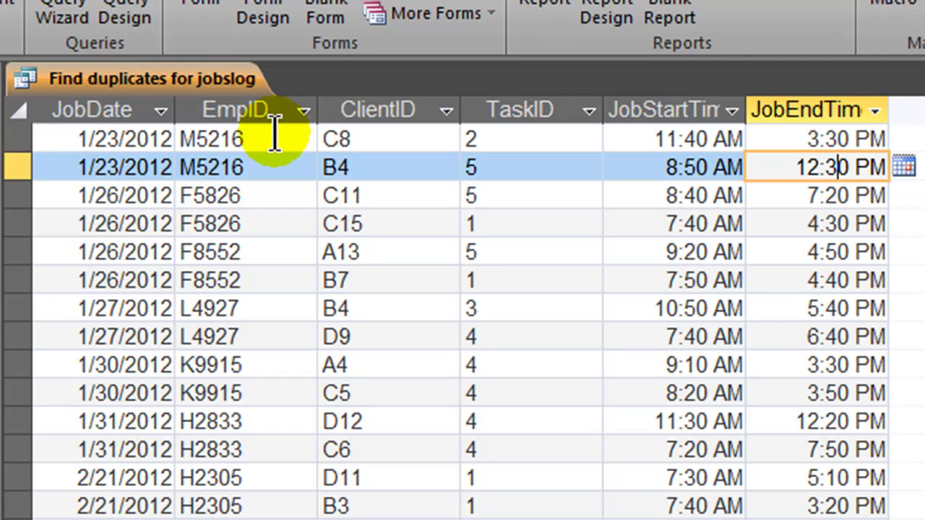
pyautogui.click(843, 183)
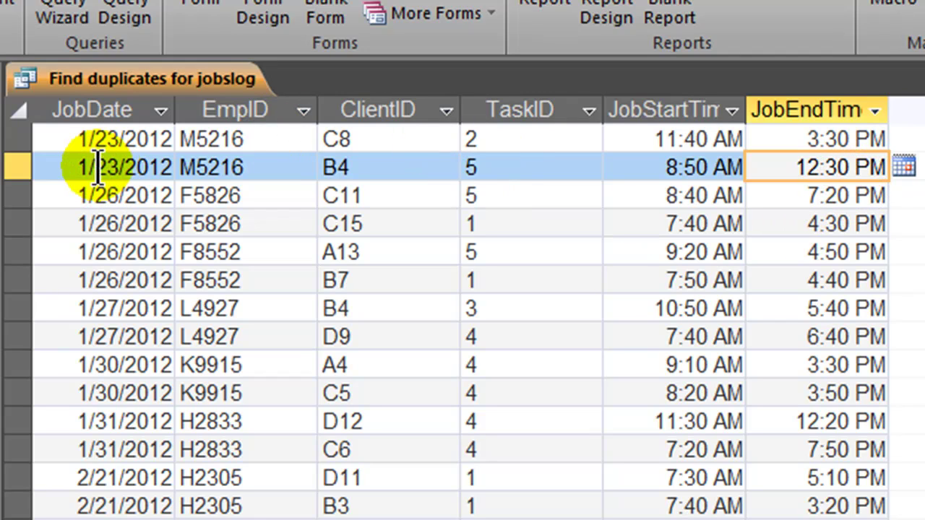